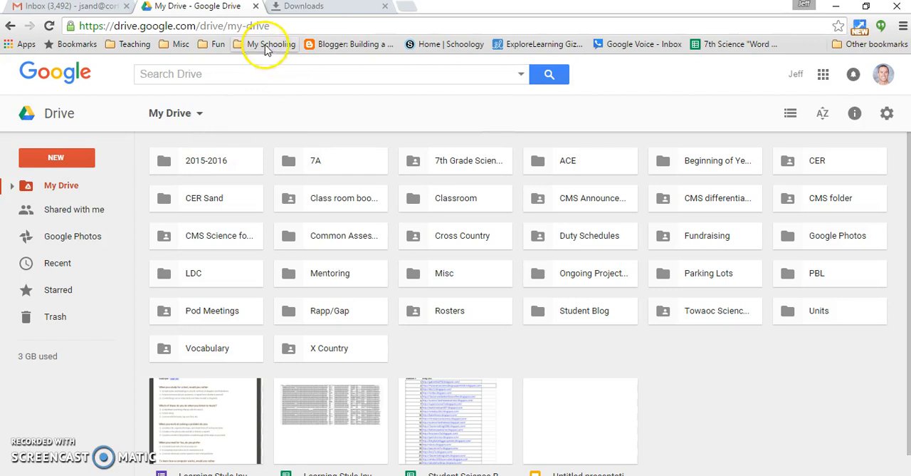
- Open google.com/takeout in a new browser tab
left_click(406, 13)
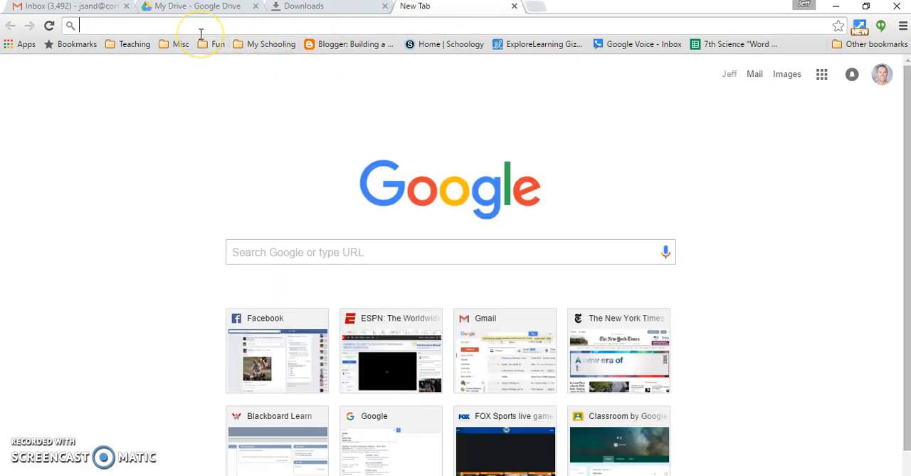
type("google")
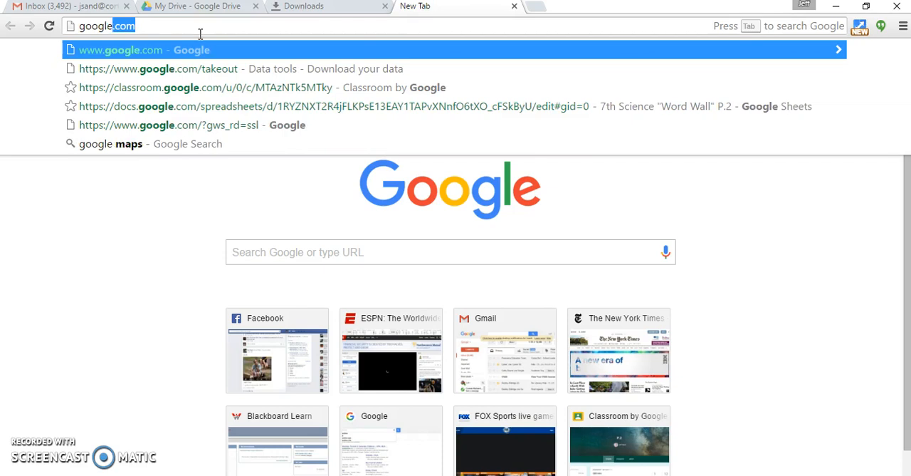
type(".com/t")
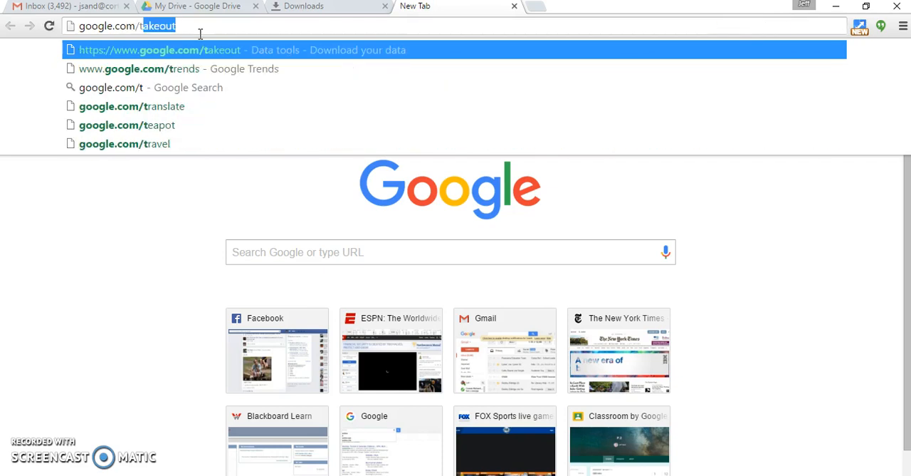
type("akeout")
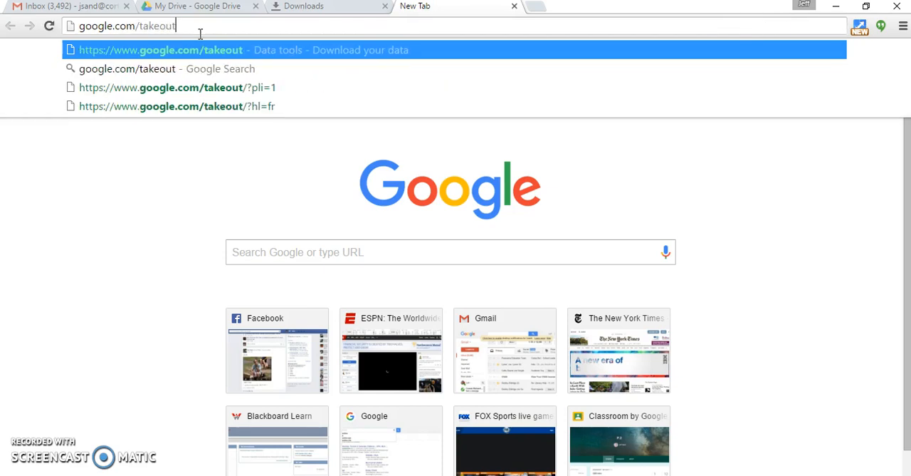
key("Return")
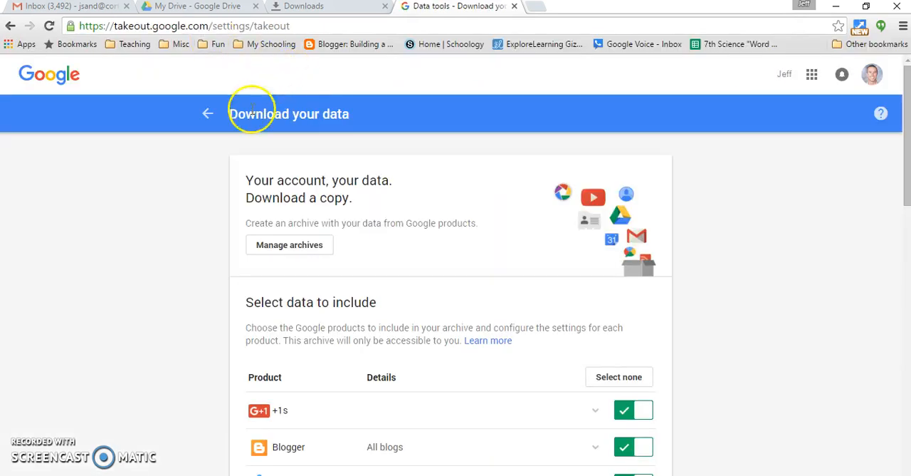
- Review the full list of Google products that can be included in the data archive
scroll(816, 283, "down", 1)
scroll(812, 279, "down", 8)
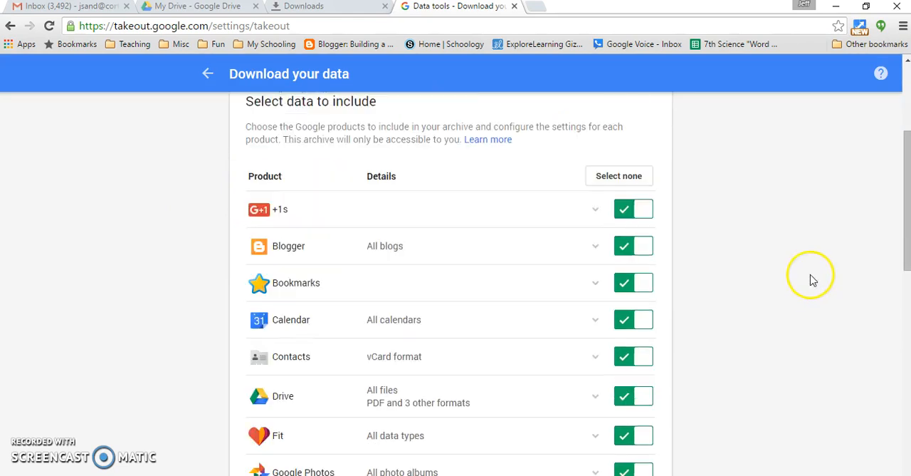
scroll(800, 268, "down", 2)
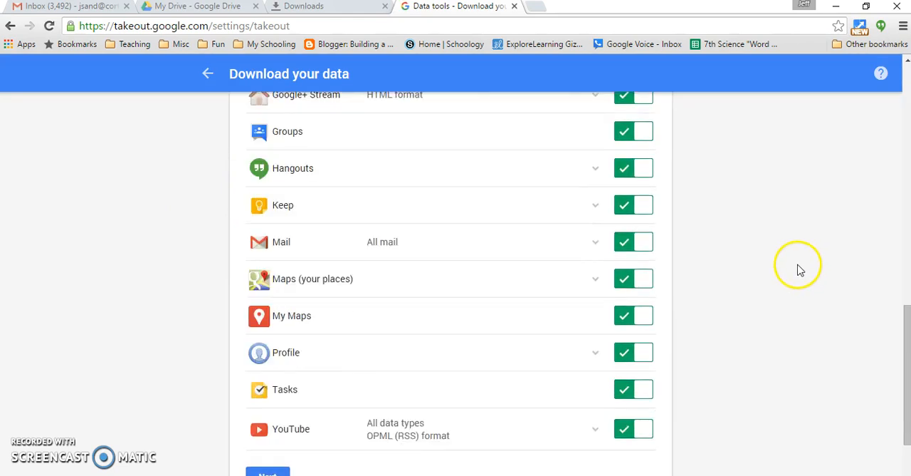
scroll(795, 267, "up", 5)
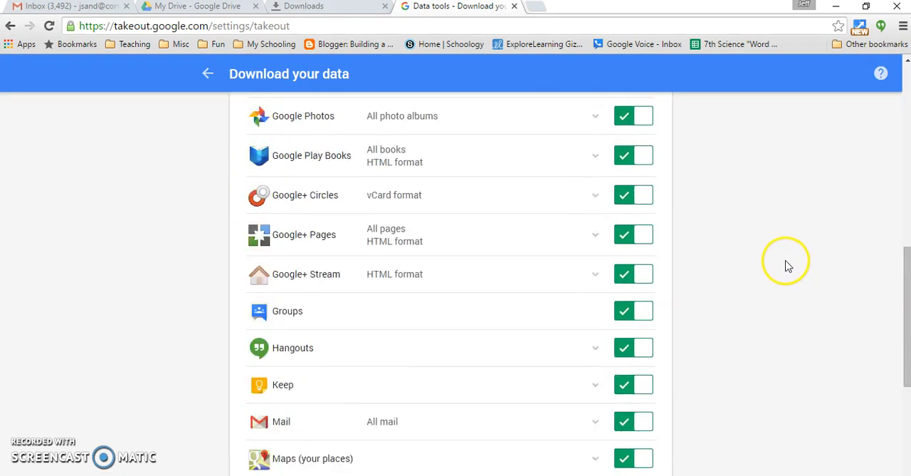
scroll(774, 260, "up", 3)
scroll(773, 260, "down", 3)
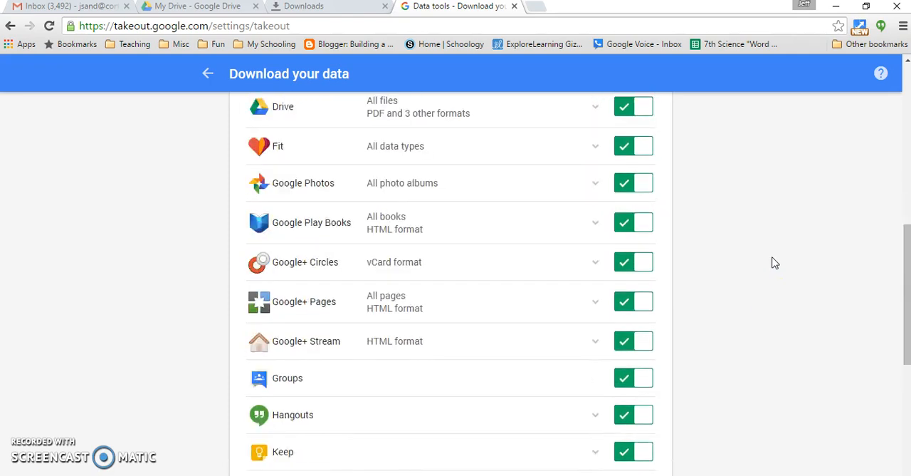
left_click_drag(905, 245, 905, 86)
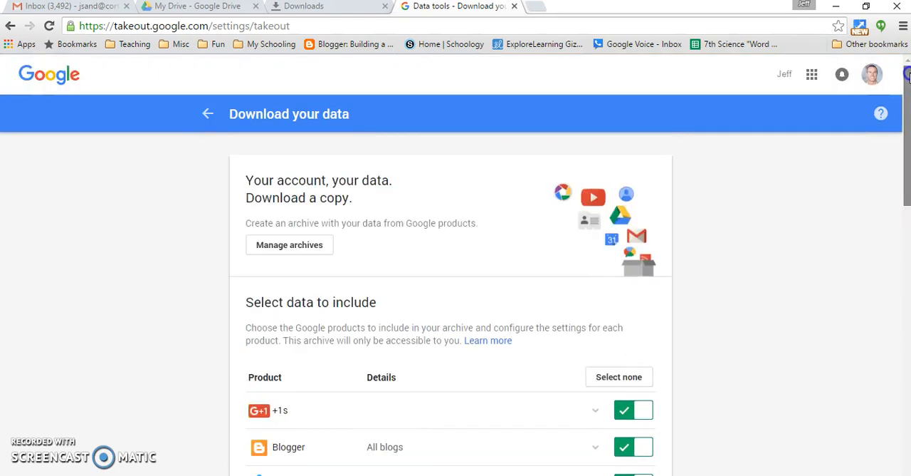
- Deselect all products, include only Drive in the archive, and continue to the download format settings
left_click(621, 380)
scroll(702, 317, "down", 4)
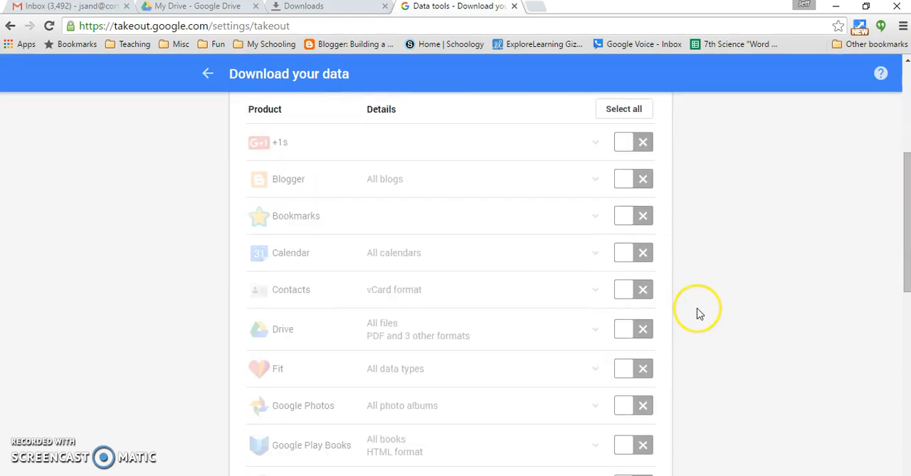
left_click(643, 329)
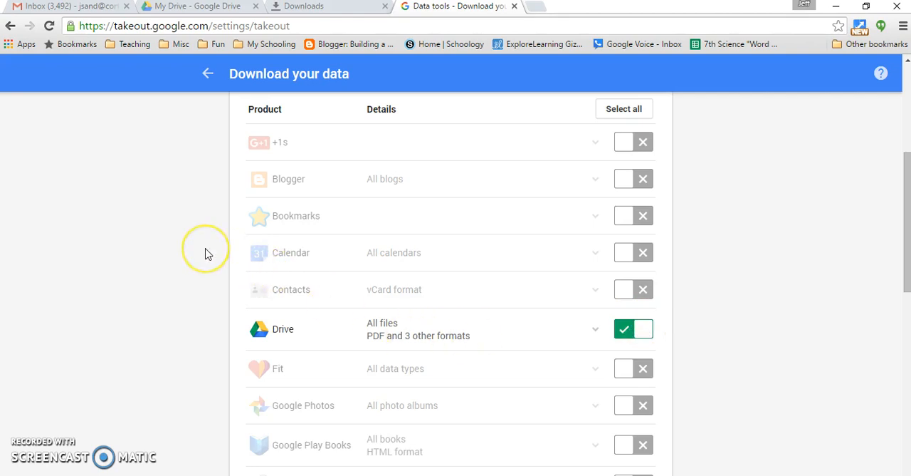
scroll(206, 255, "down", 8)
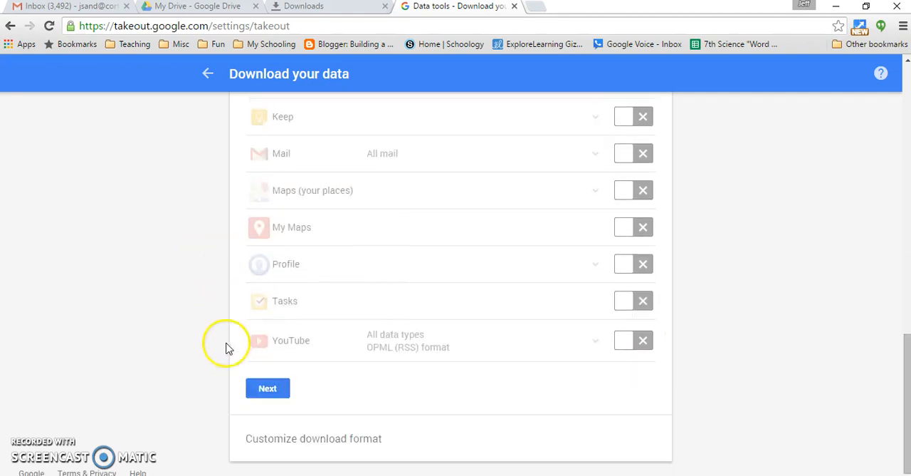
left_click(269, 385)
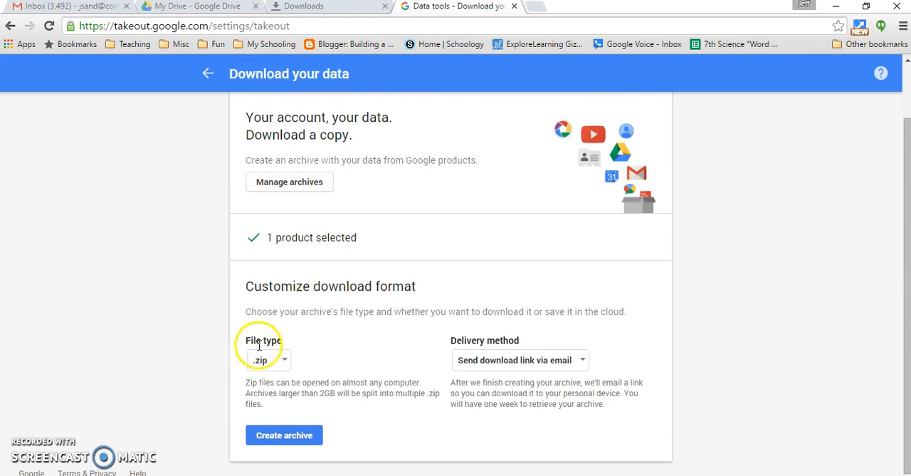
- Choose .zip as the archive's file type and create the archive with the download link sent via email
left_click(284, 363)
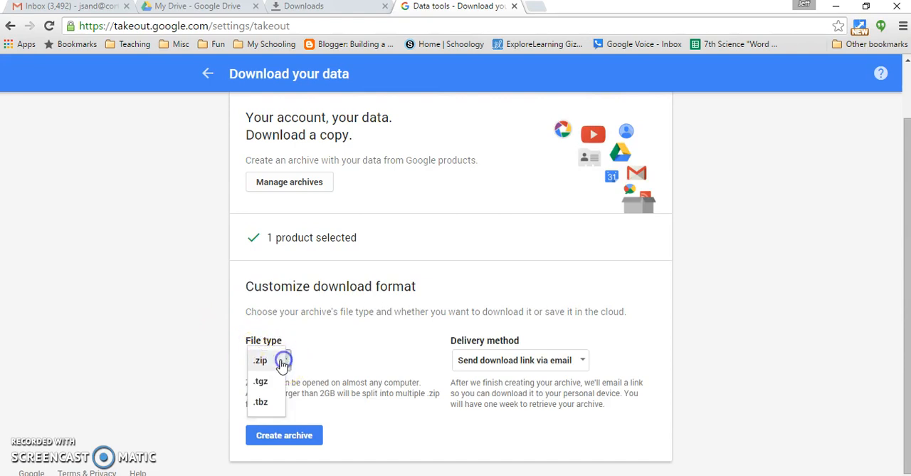
left_click(261, 363)
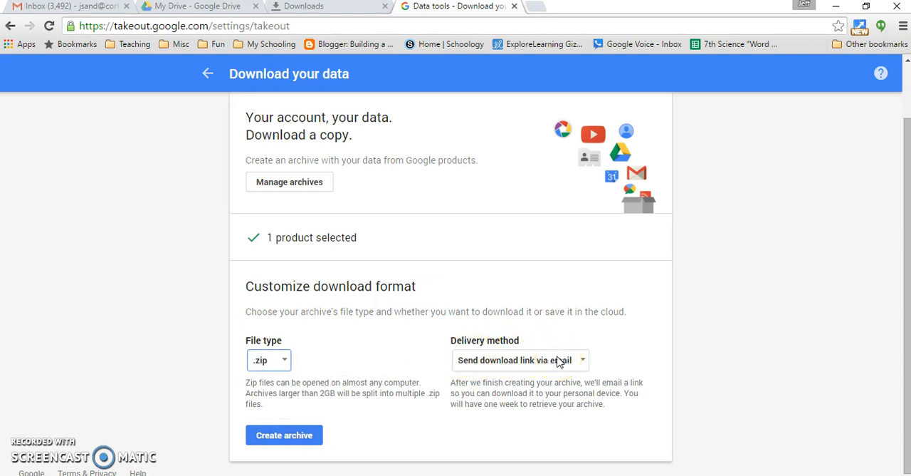
left_click(292, 436)
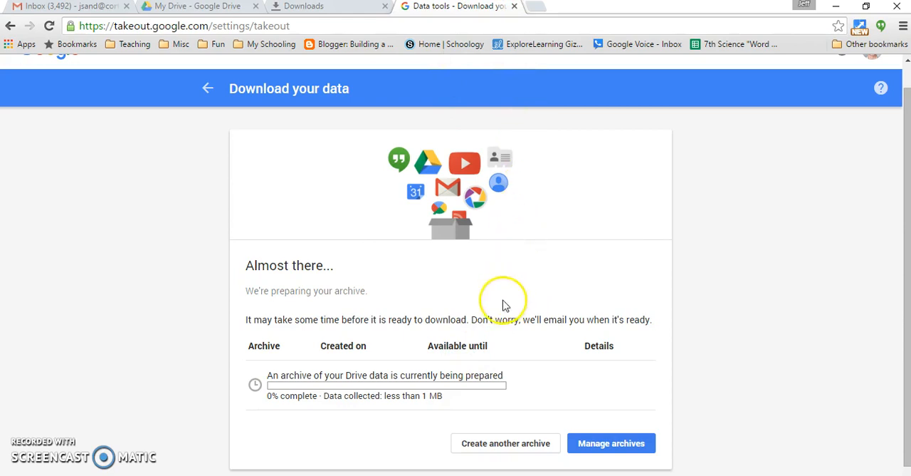
- Go to the archive management page and request part 1 of 2 of the first finished Drive archive
scroll(239, 319, "down", 1)
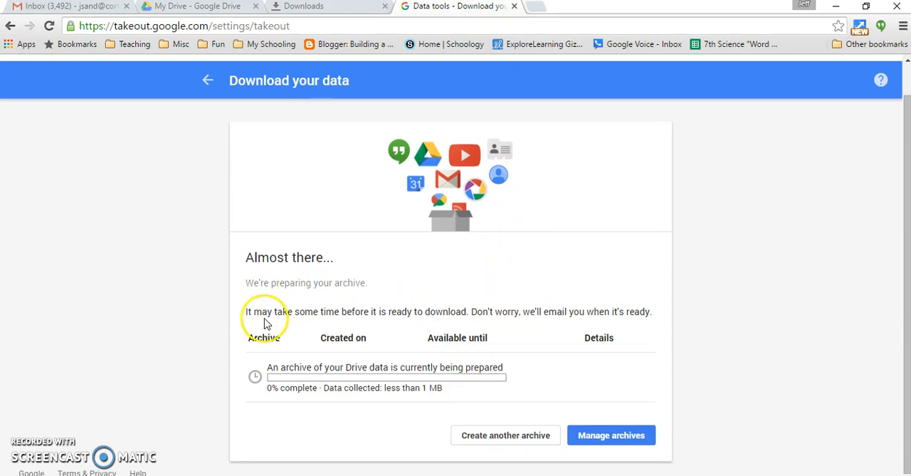
left_click(611, 437)
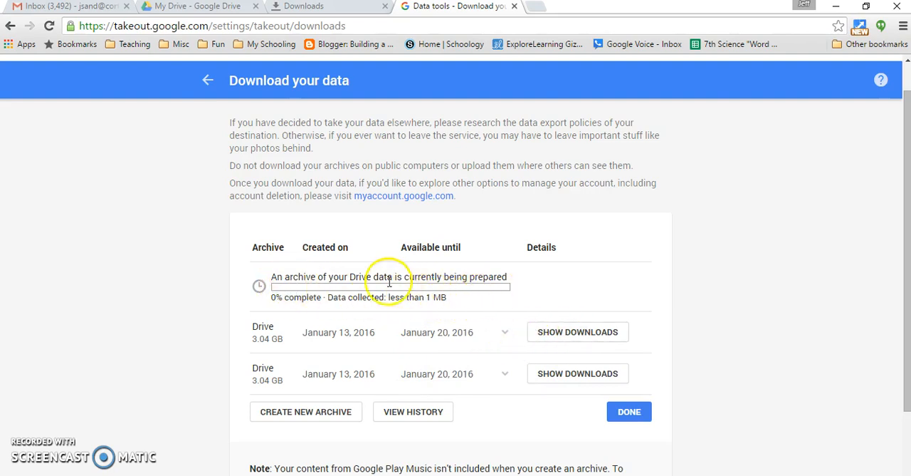
left_click(560, 335)
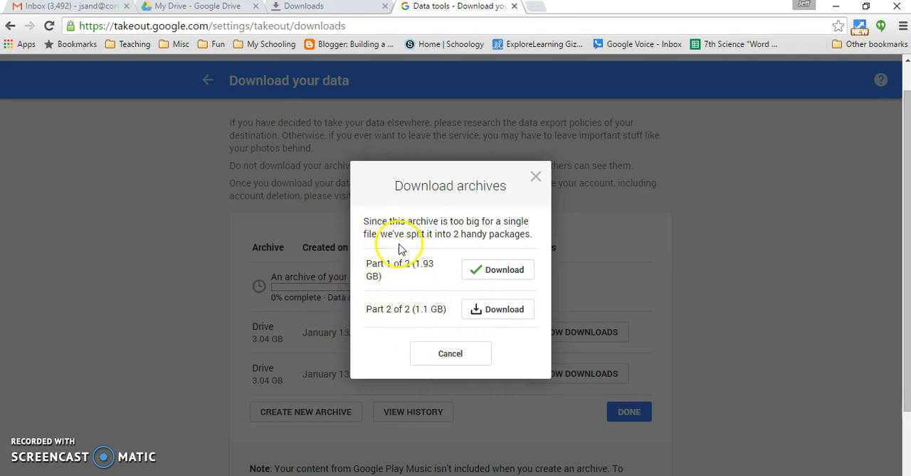
left_click(505, 275)
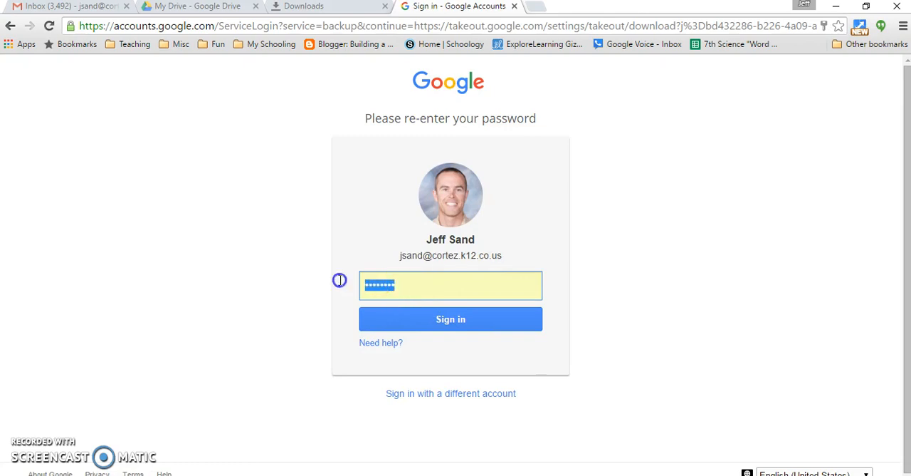
- Re-enter the account password to sign in and start the archive download, and dismiss the download bar
left_click(343, 280)
type("********")
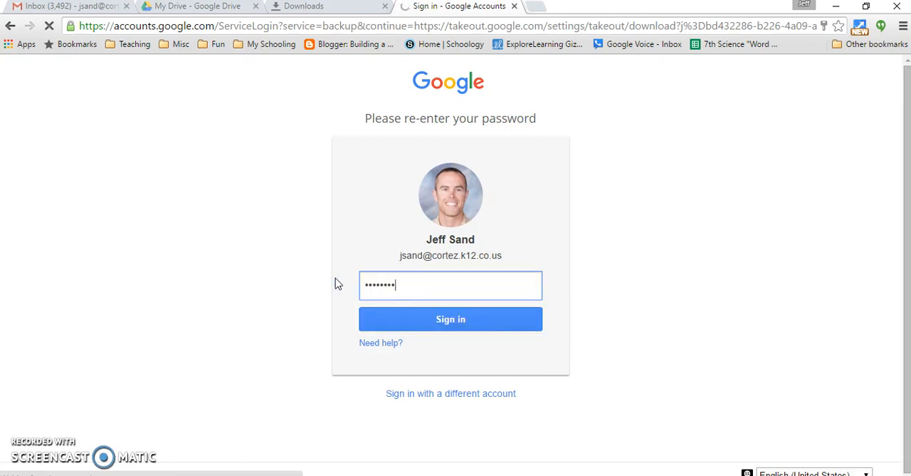
key("Return")
left_click(334, 281)
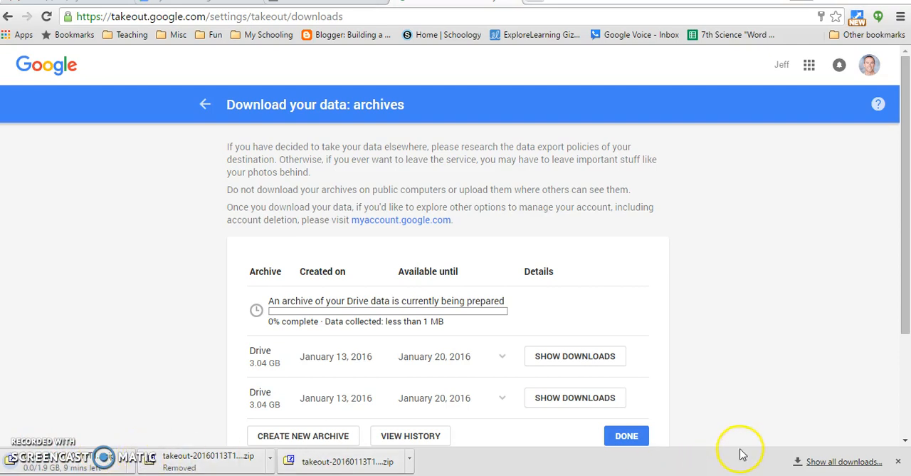
left_click(898, 461)
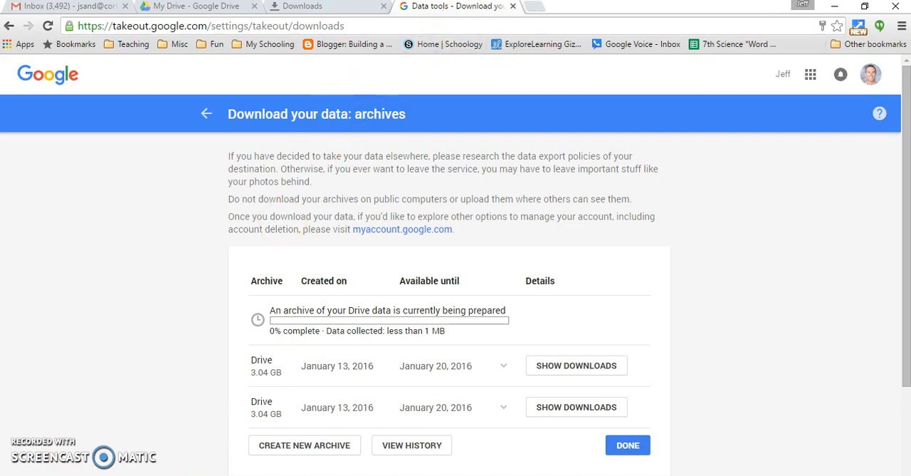
- Open the browser's downloads list and show the finished takeout-20160113T133021Z.zip in its folder
left_click(543, 7)
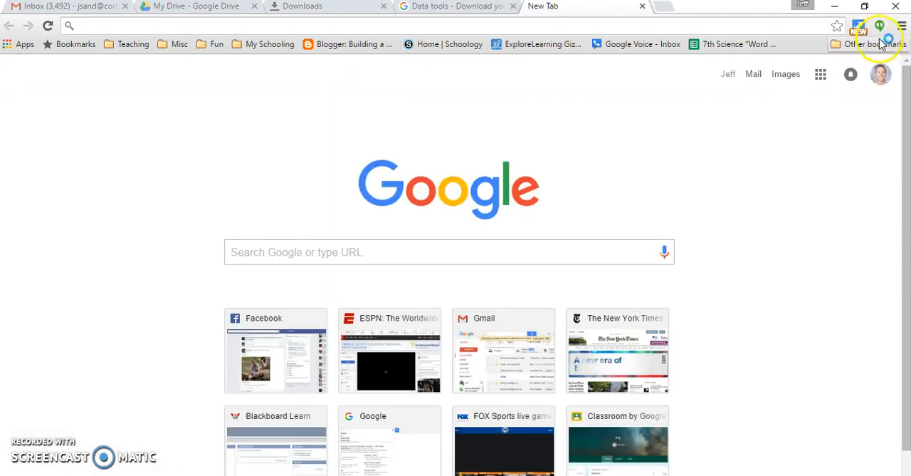
left_click(902, 26)
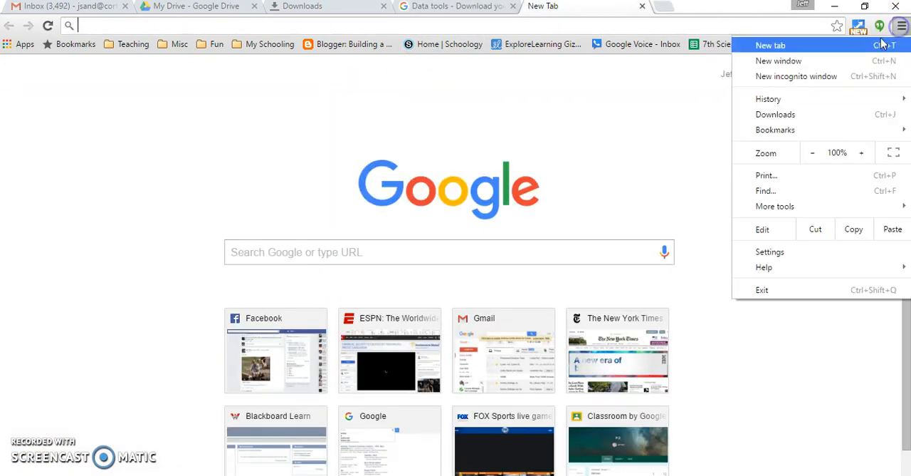
left_click(802, 116)
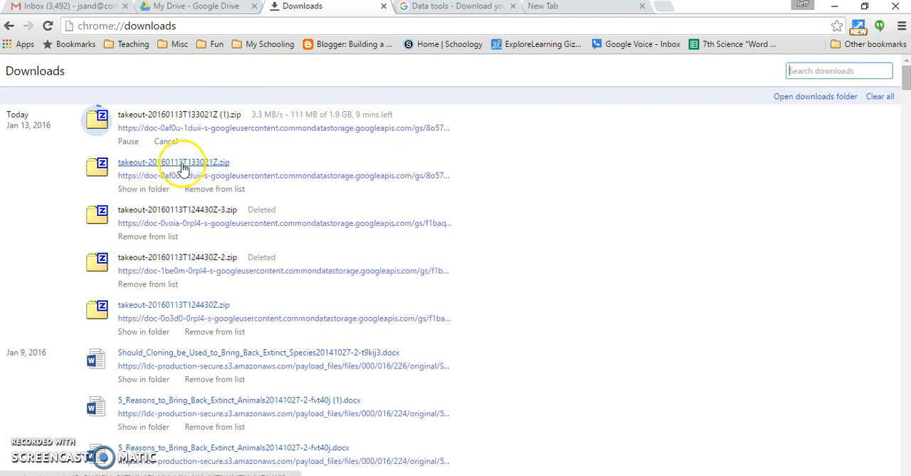
left_click(151, 189)
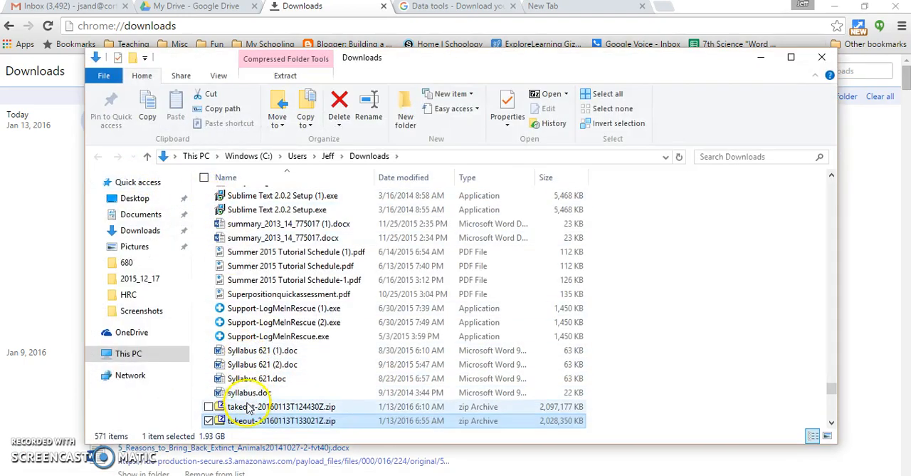
- Move takeout-20160113T133021Z.zip to the Desktop, close the folder window and minimize the browser to reveal the desktop
left_click(277, 107)
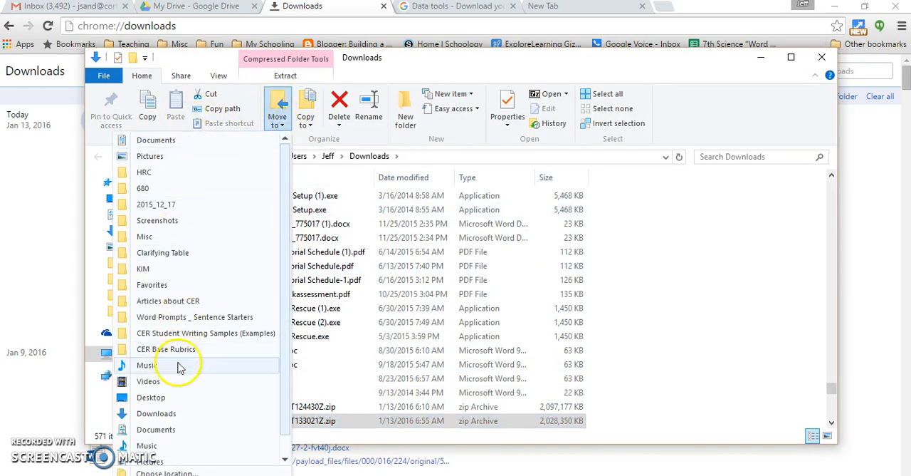
left_click(151, 397)
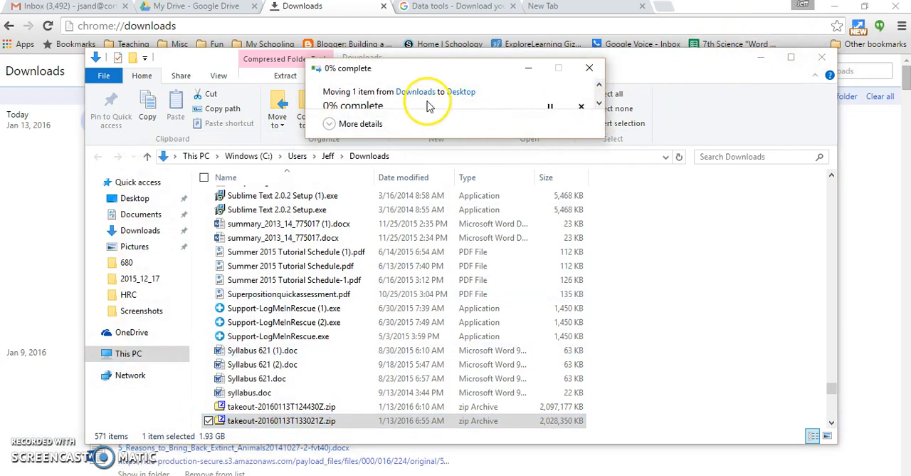
left_click(352, 125)
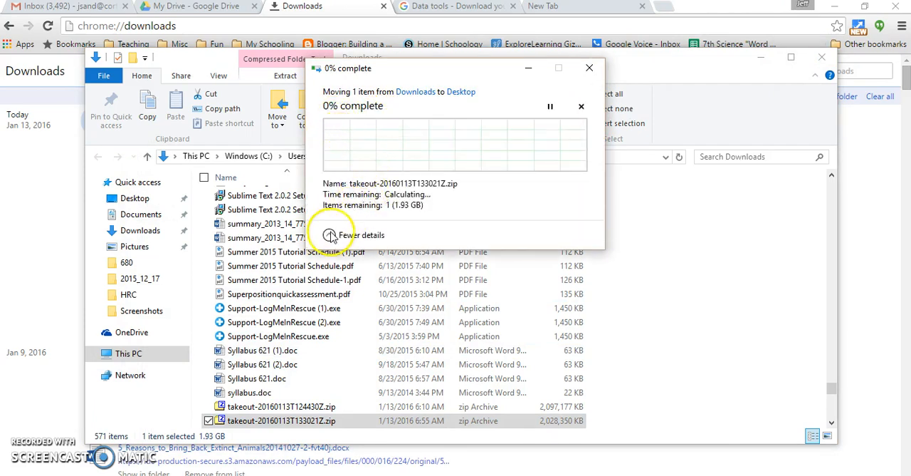
left_click(330, 236)
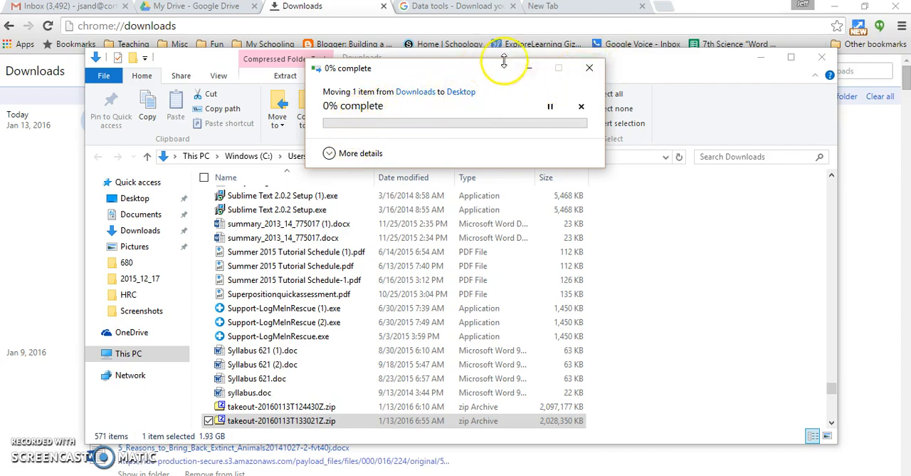
left_click(597, 71)
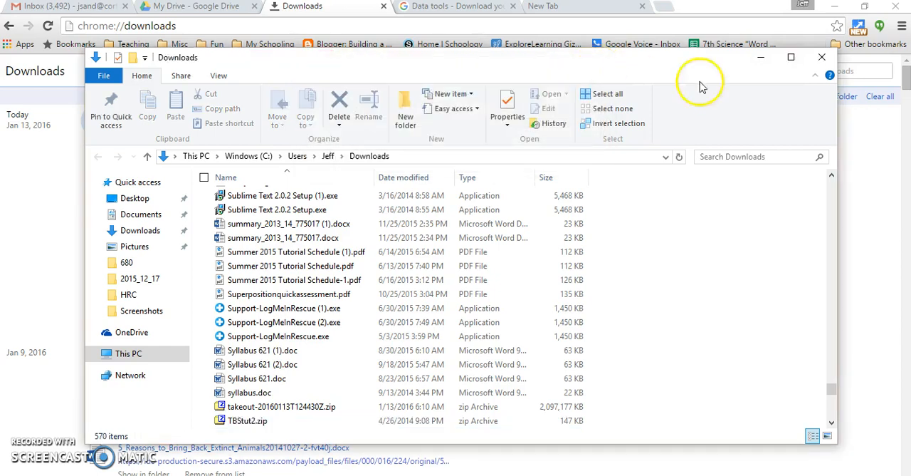
left_click(823, 60)
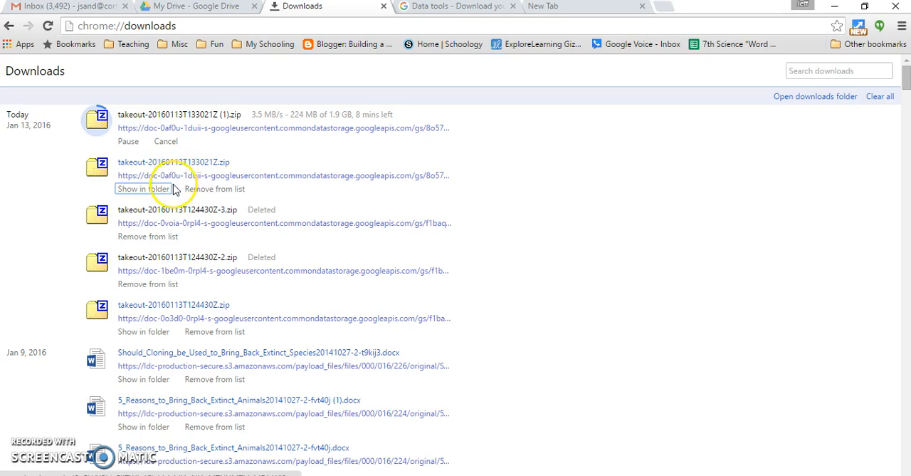
left_click(838, 9)
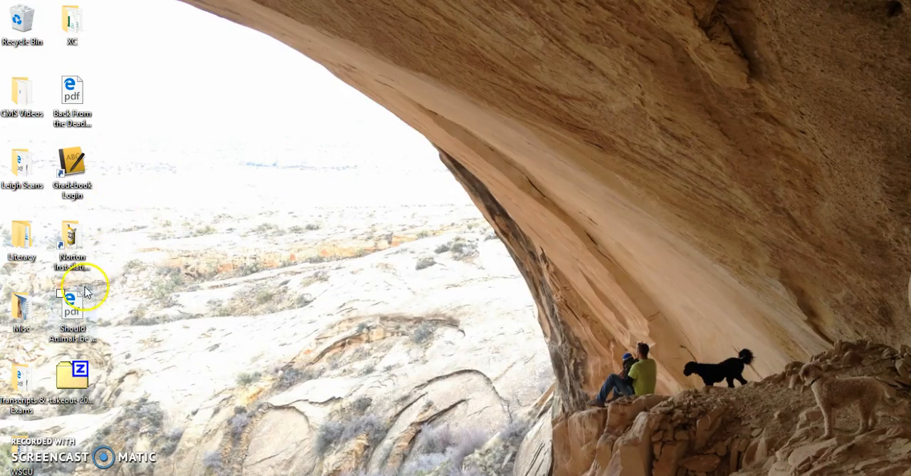
- Place takeout-20160113T133021Z.zip in an empty area of the desktop, open the archive in 7-Zip and extract its Takeout folder to the Desktop
left_click_drag(72, 379, 264, 55)
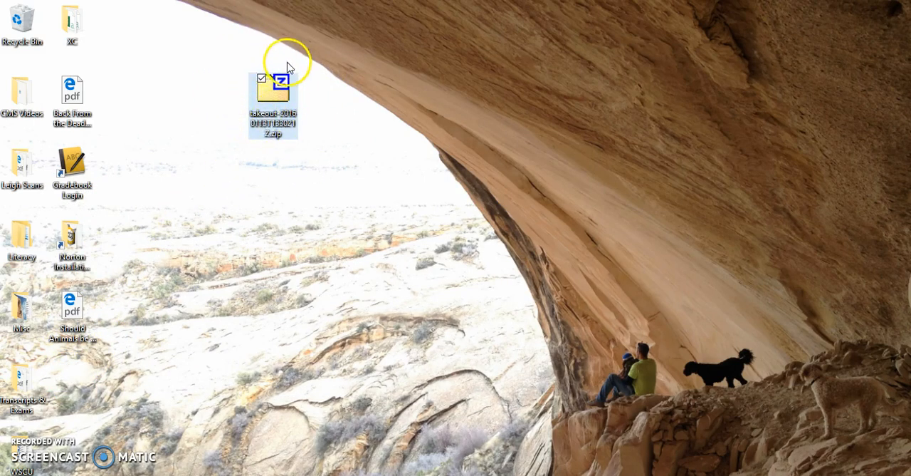
left_click(295, 105)
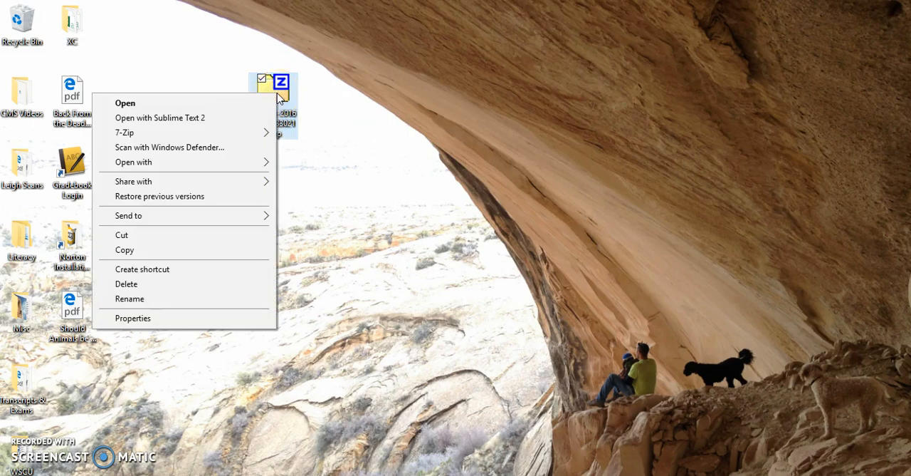
left_click(280, 90)
double_click(280, 90)
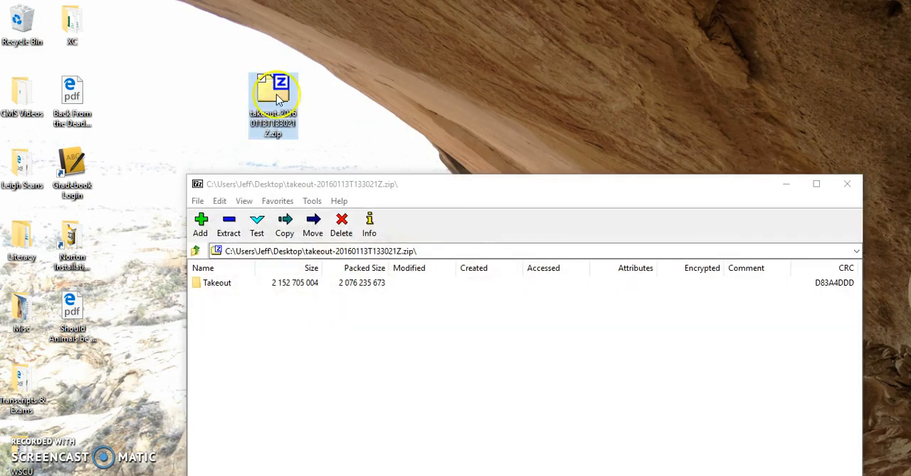
left_click(229, 225)
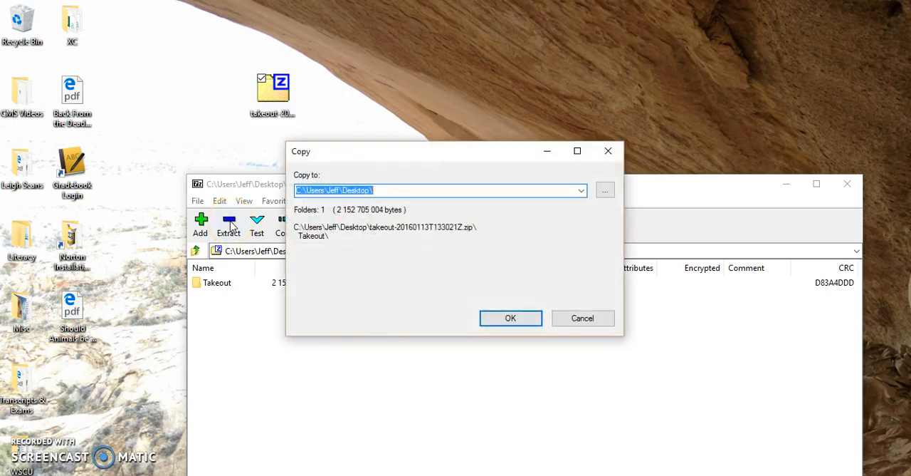
left_click(511, 319)
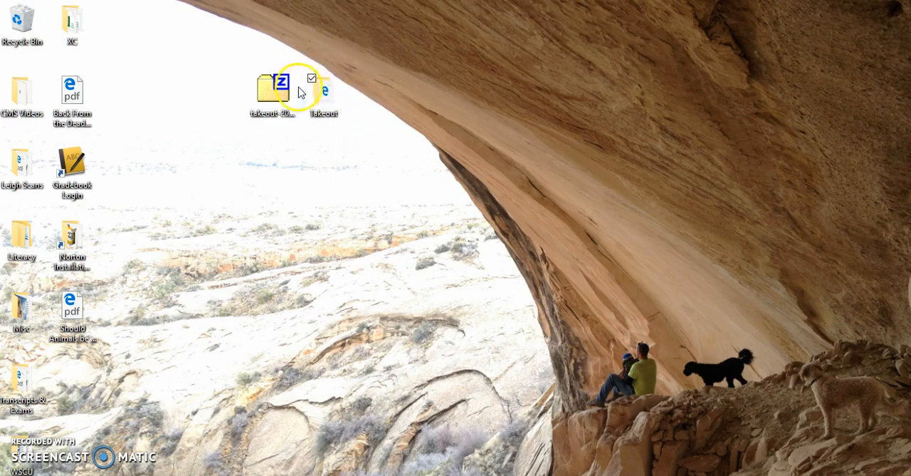
- Open the extracted Takeout folder, look through the folders inside its Drive subfolder, and close the window
double_click(318, 94)
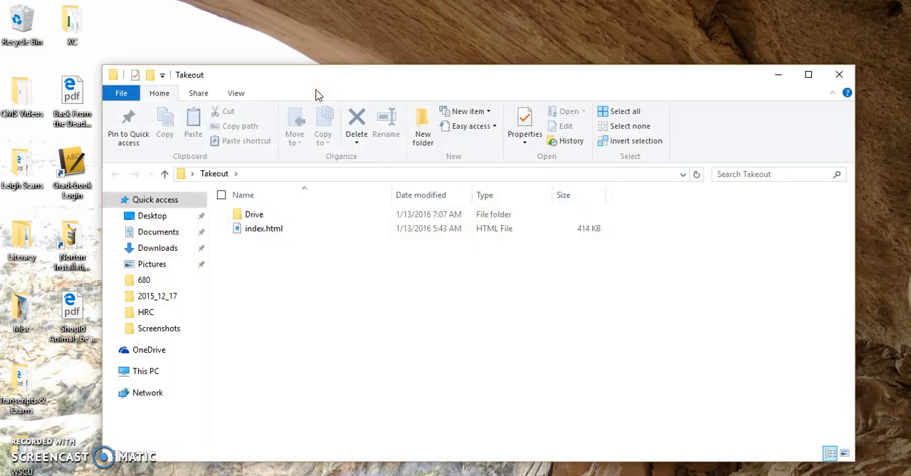
double_click(253, 216)
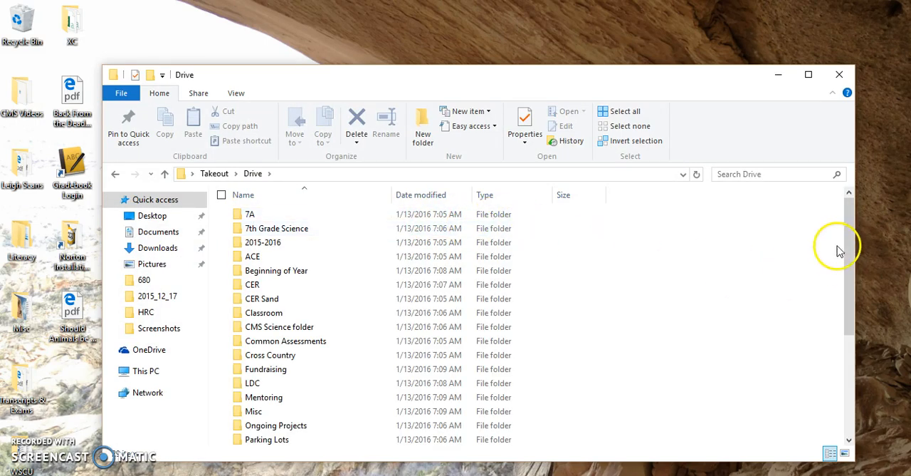
mouse_move(851, 246)
left_mouse_down()
mouse_move(840, 348)
mouse_move(857, 240)
left_mouse_up()
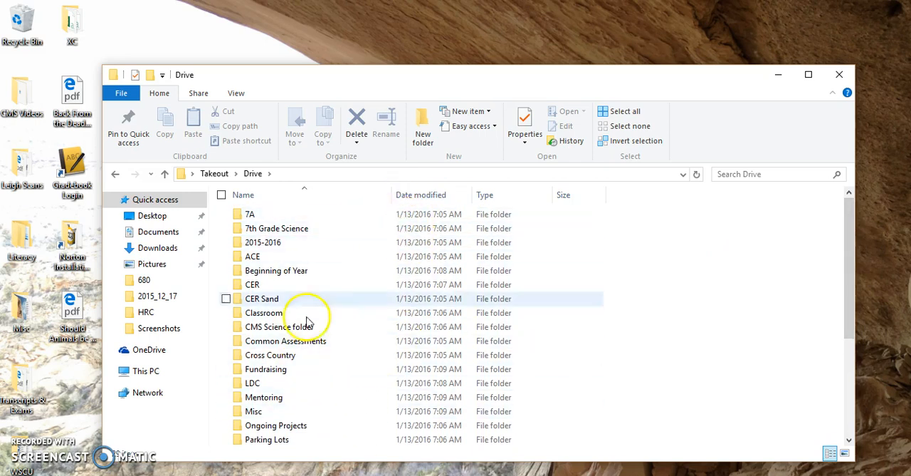
mouse_move(848, 226)
left_mouse_down()
mouse_move(847, 323)
mouse_move(865, 258)
mouse_move(861, 226)
mouse_move(850, 249)
mouse_move(850, 238)
left_mouse_up()
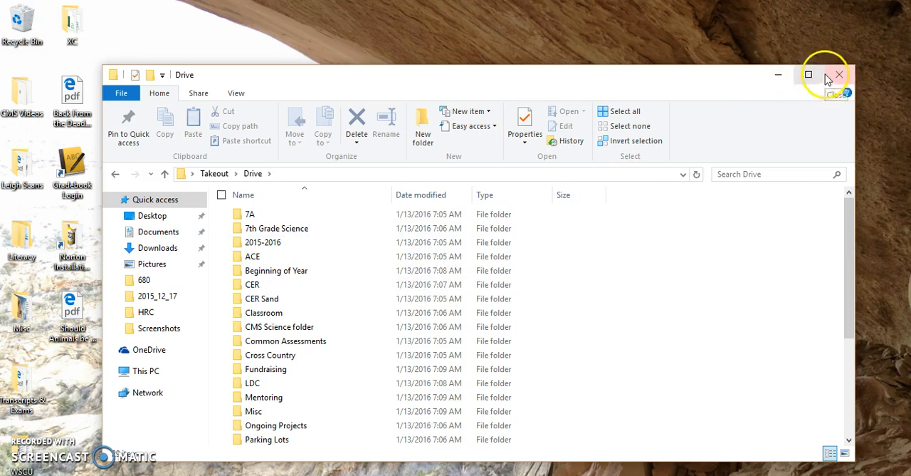
left_click(836, 74)
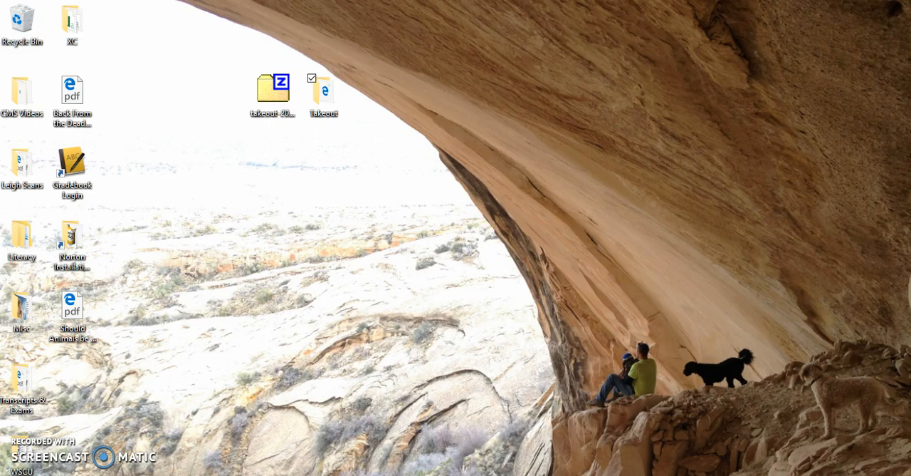
- Switch to Google Drive in the browser, view the options for adding new items, and minimize the browser
left_click(244, 447)
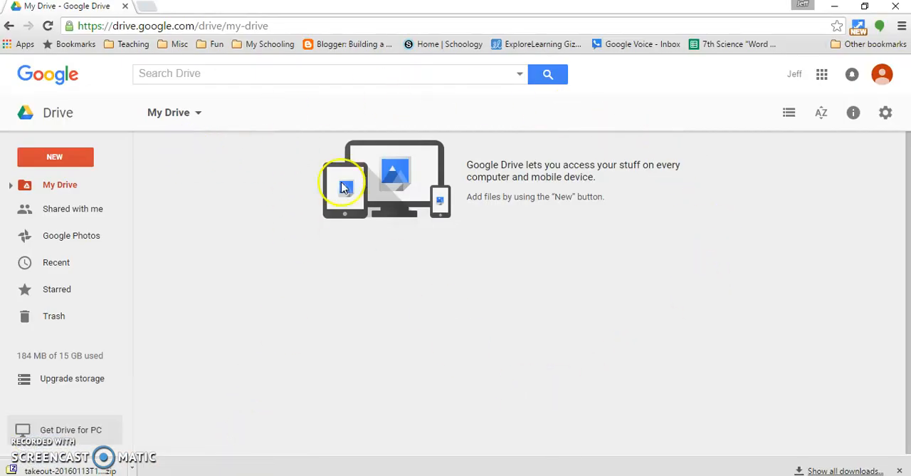
left_click(63, 160)
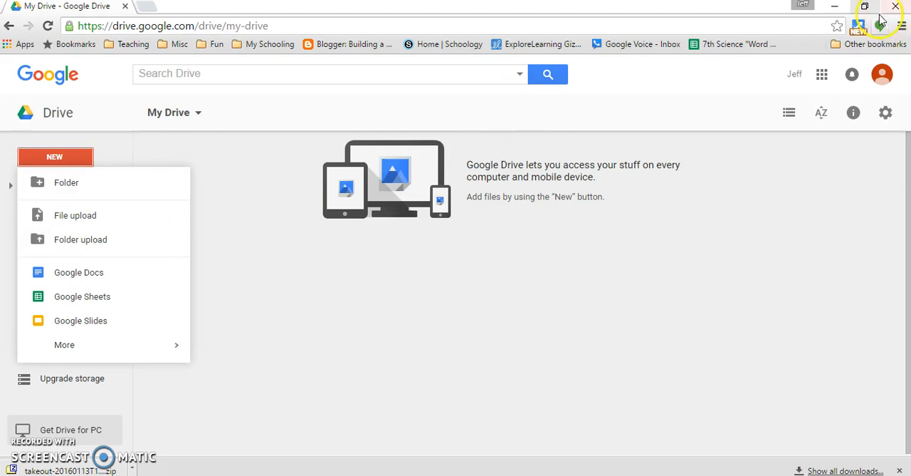
left_click(835, 6)
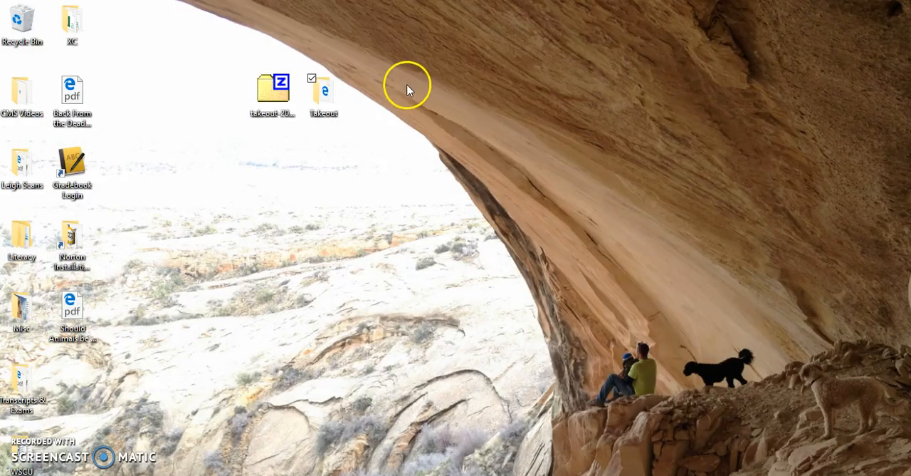
- Reopen Drive inside the desktop Takeout folder, examine its subfolders and the loose files at its end, and minimize the window
double_click(321, 97)
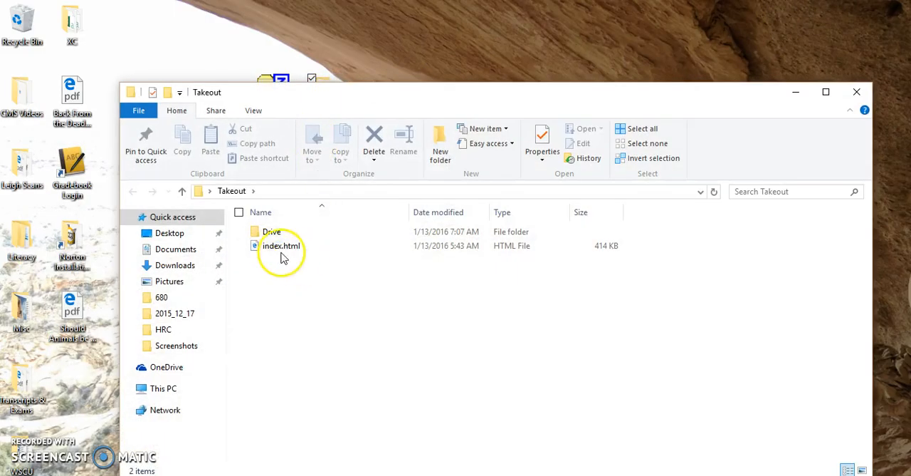
double_click(274, 235)
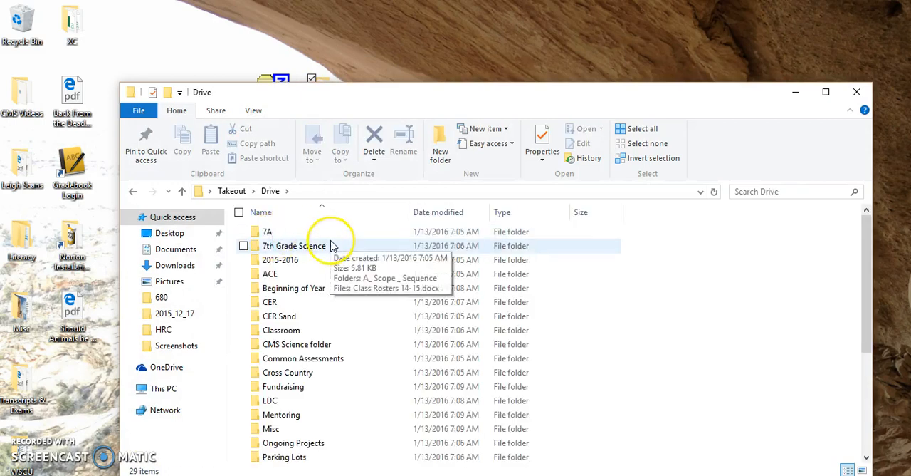
scroll(295, 364, "down", 1)
scroll(294, 364, "down", 4)
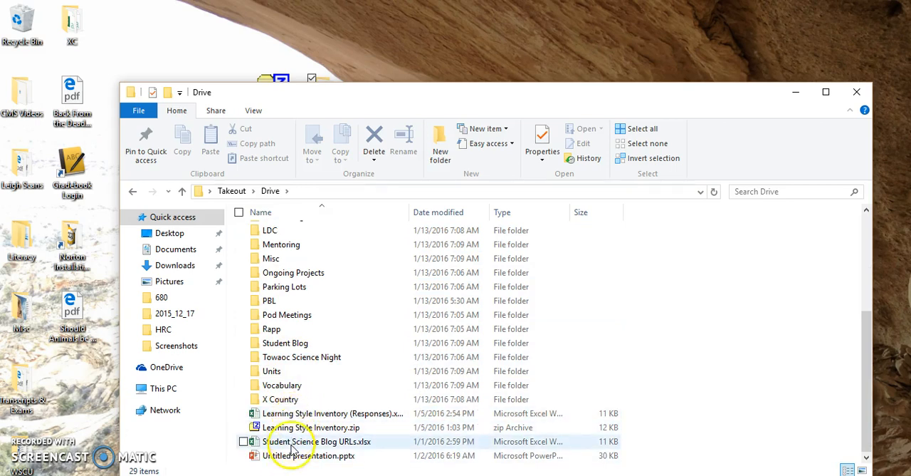
left_click(797, 96)
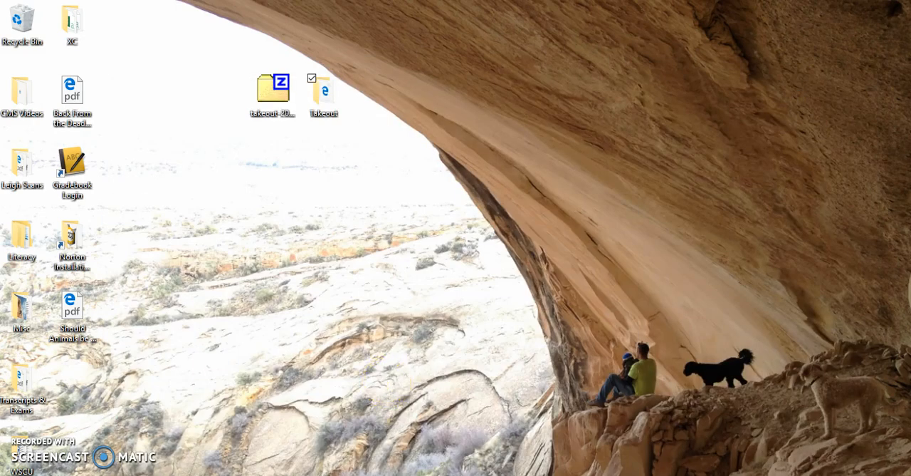
- Switch to Google Drive in the browser and upload the 7A folder from Desktop > Takeout > Drive to My Drive
mouse_move(143, 475)
left_click(183, 460)
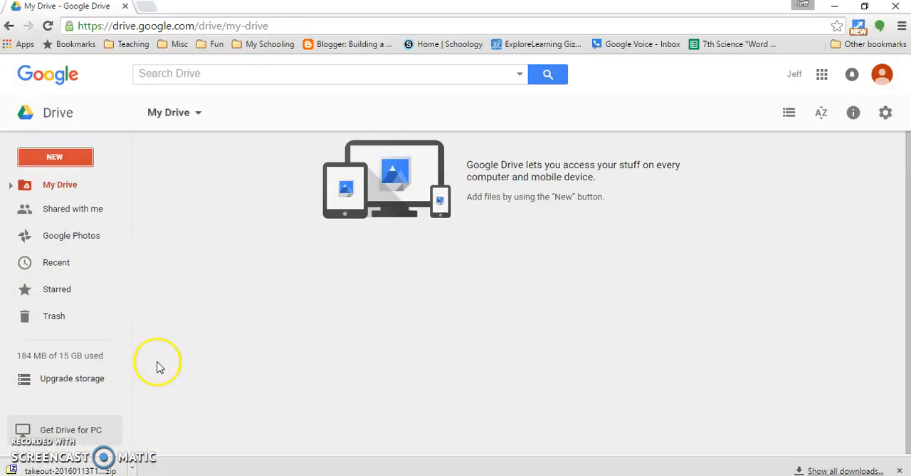
left_click(62, 158)
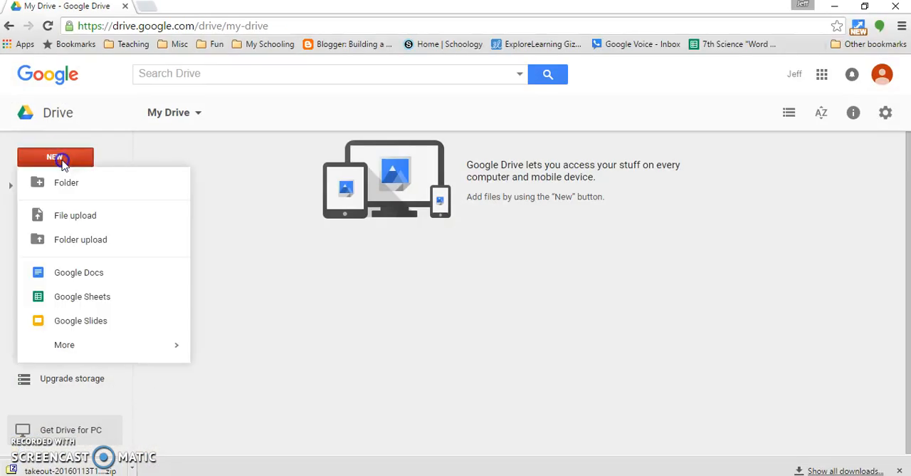
left_click(82, 251)
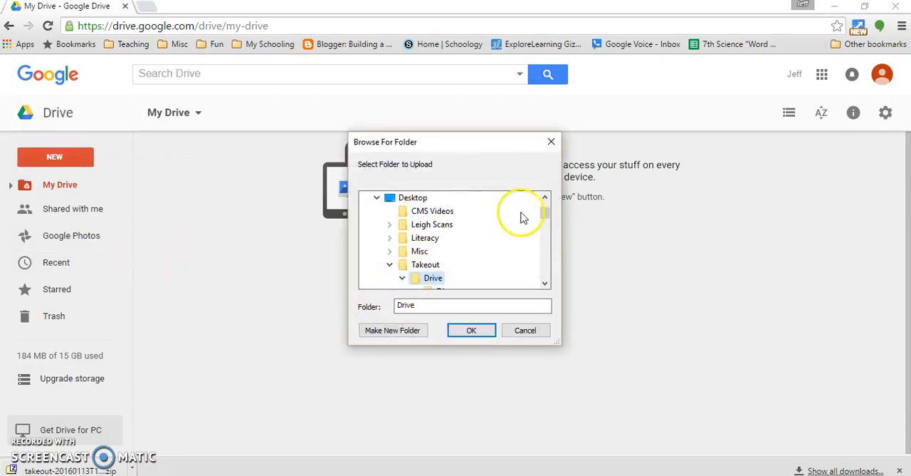
left_click(545, 214)
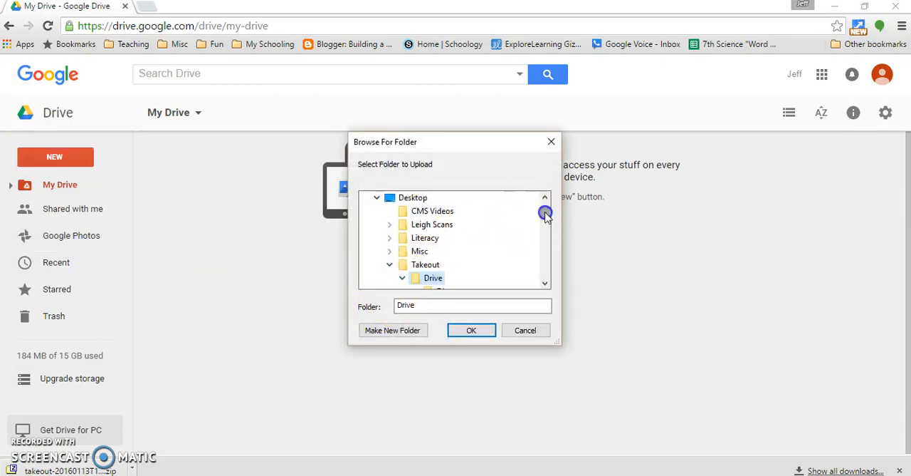
scroll(527, 222, "down", 1)
scroll(466, 225, "down", 1)
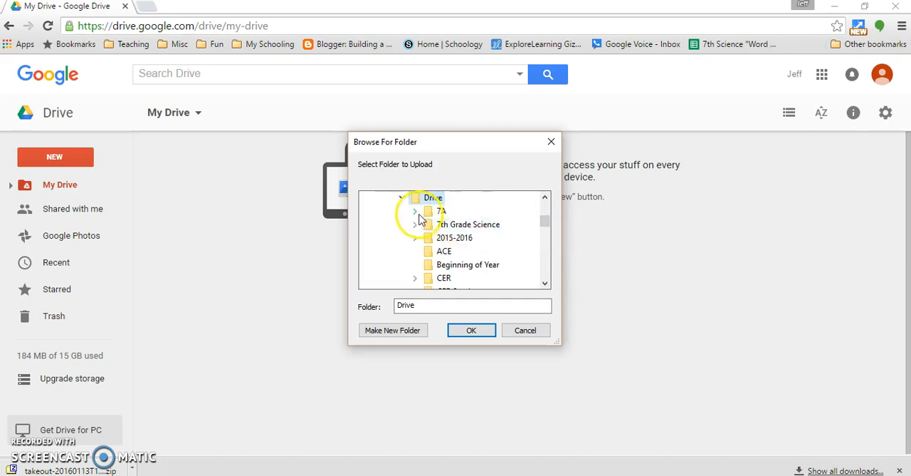
left_click(436, 212)
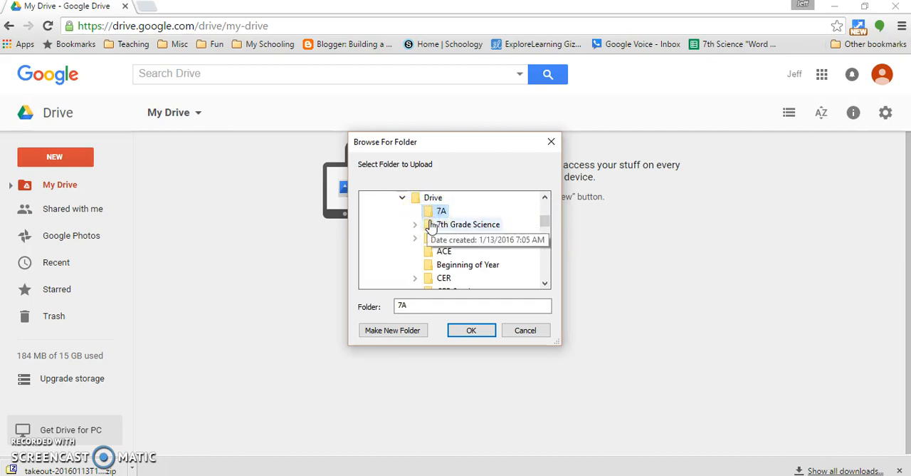
left_click(431, 225)
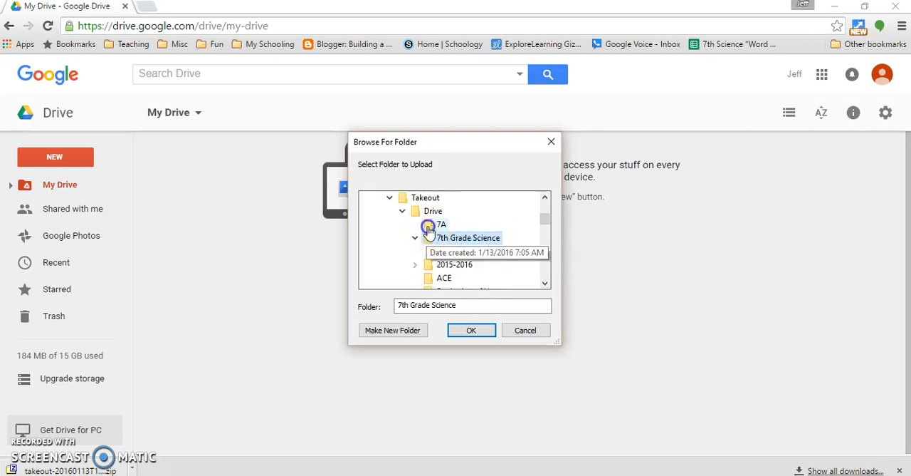
left_click(428, 226)
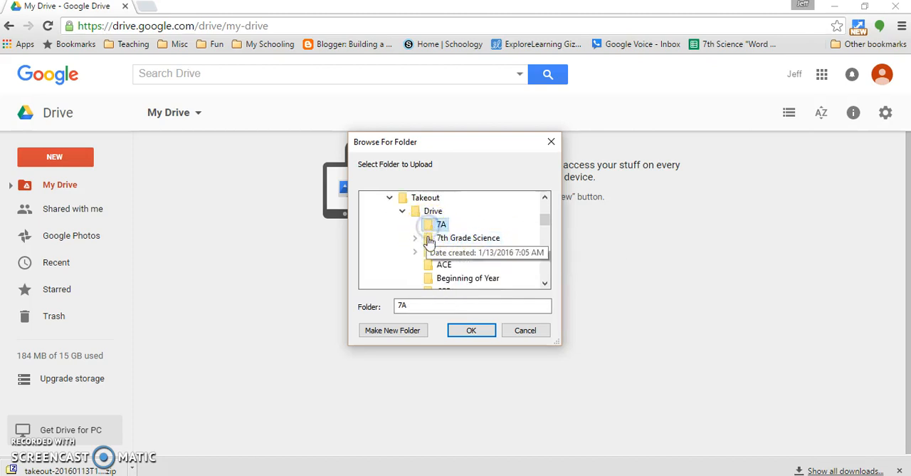
left_click(472, 330)
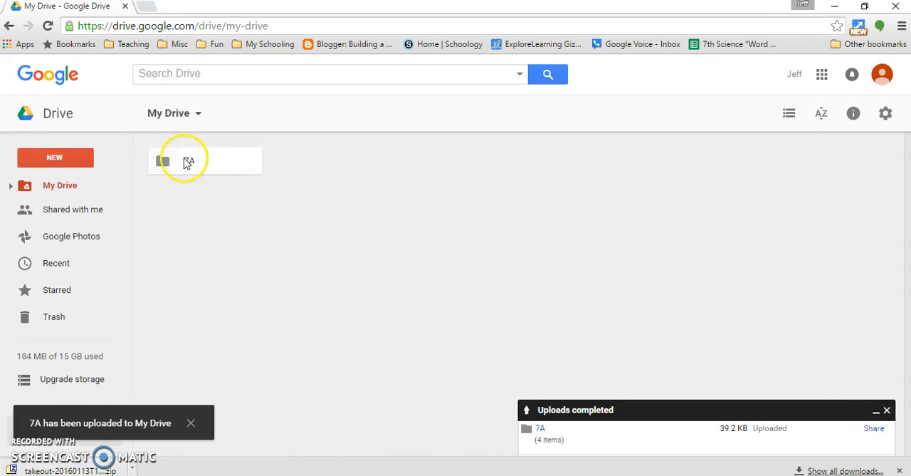
- Open the uploaded 7A folder, inspect the 7A 3IVs (Responses) and 7A students spreadsheets, close both, and dismiss the upload status
double_click(184, 161)
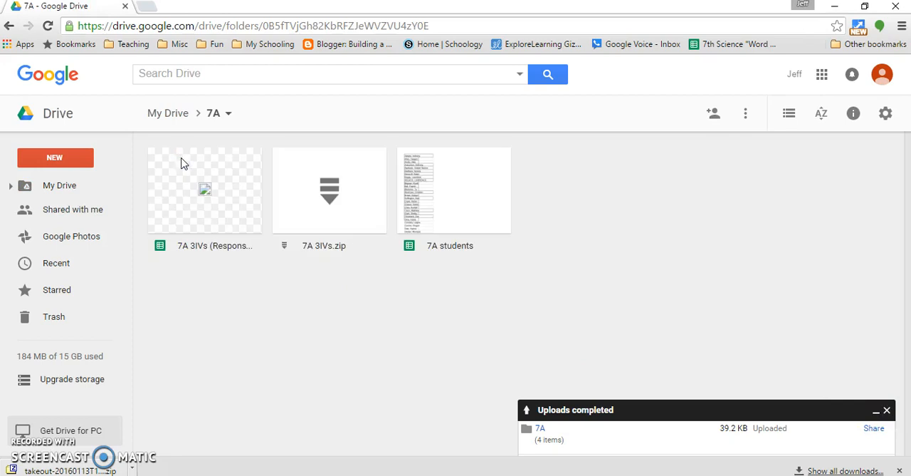
double_click(205, 195)
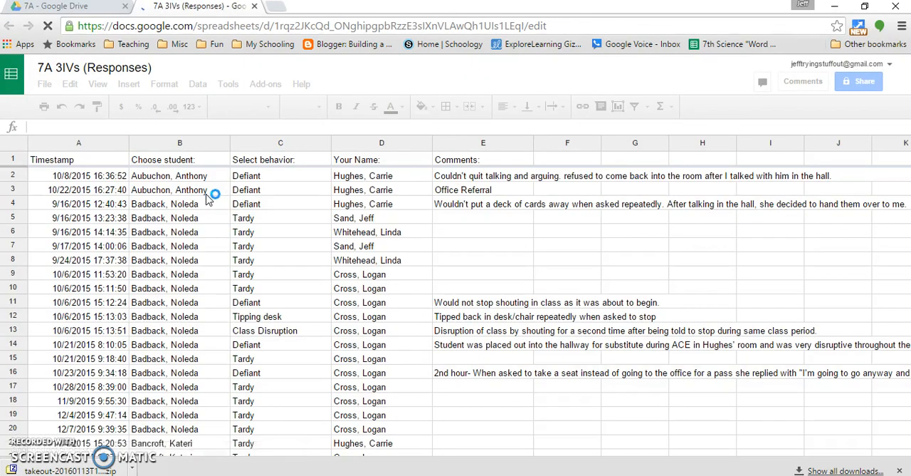
left_click(254, 7)
double_click(443, 199)
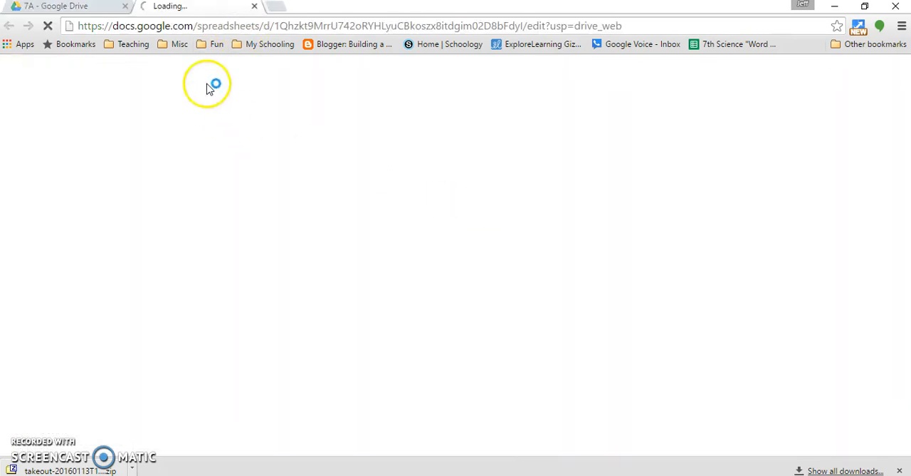
left_click(254, 8)
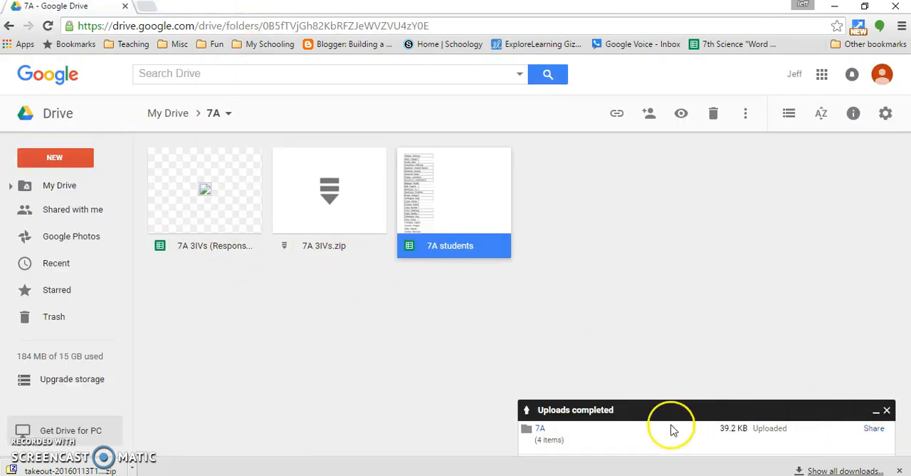
left_click(888, 411)
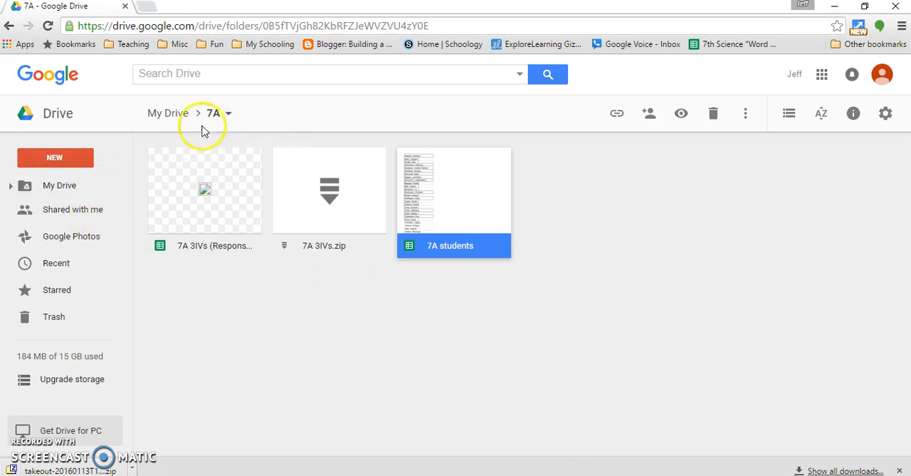
- Return to My Drive, upload all the loose files from the Takeout Drive folder, and collapse the upload status
left_click(163, 115)
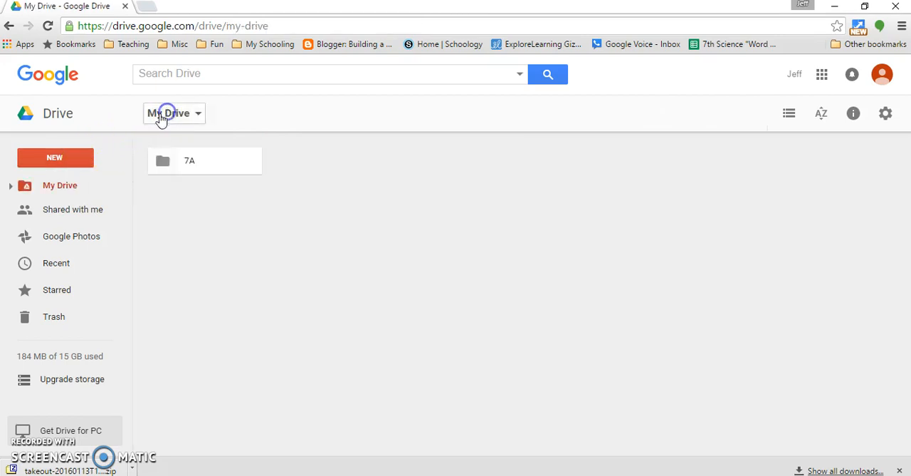
left_click(74, 163)
left_click(76, 212)
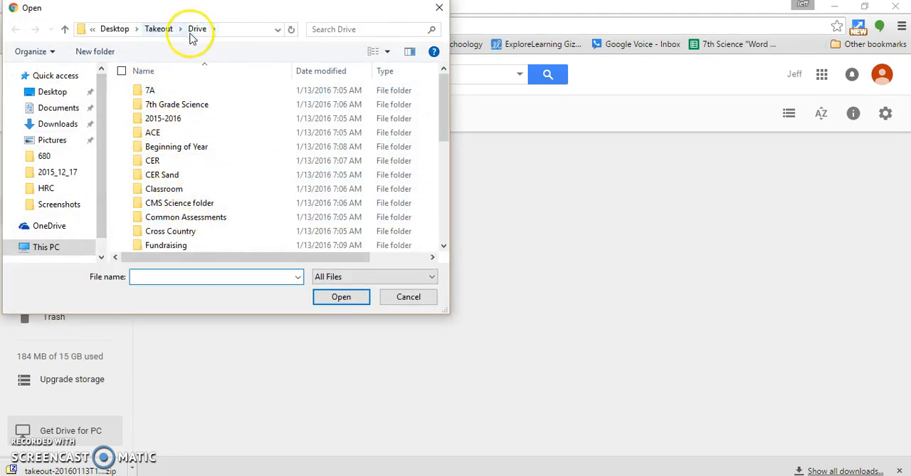
left_click(122, 71)
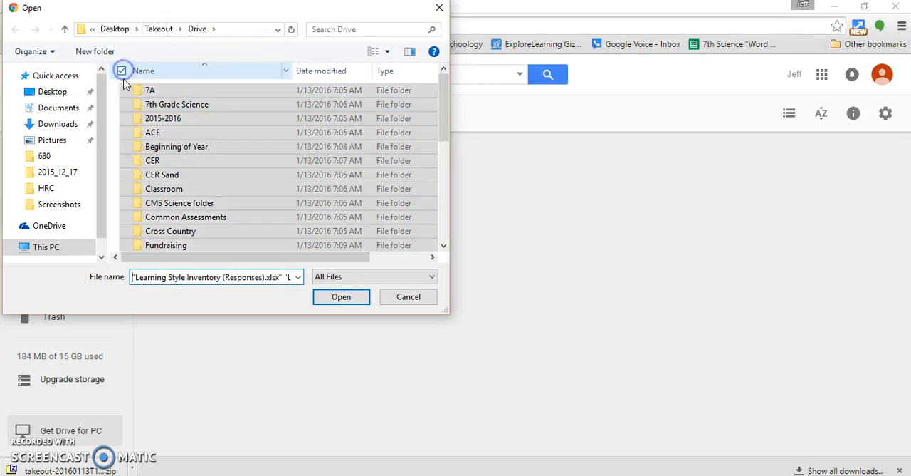
left_click(347, 297)
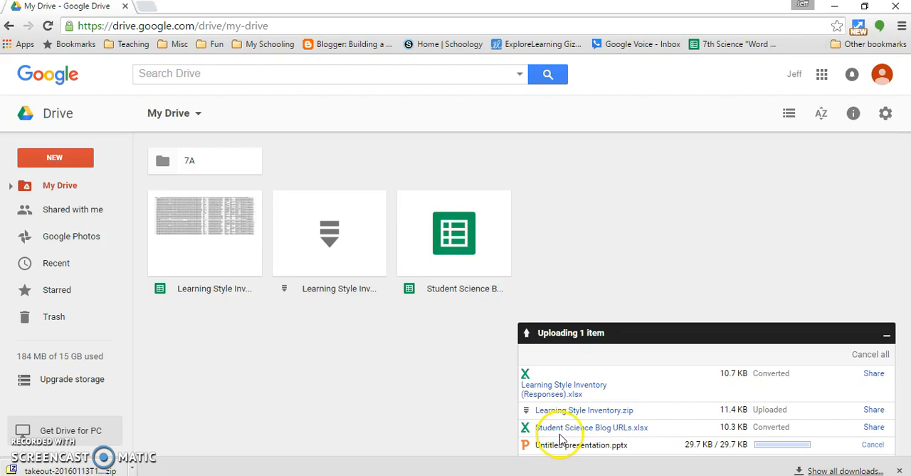
left_click(887, 335)
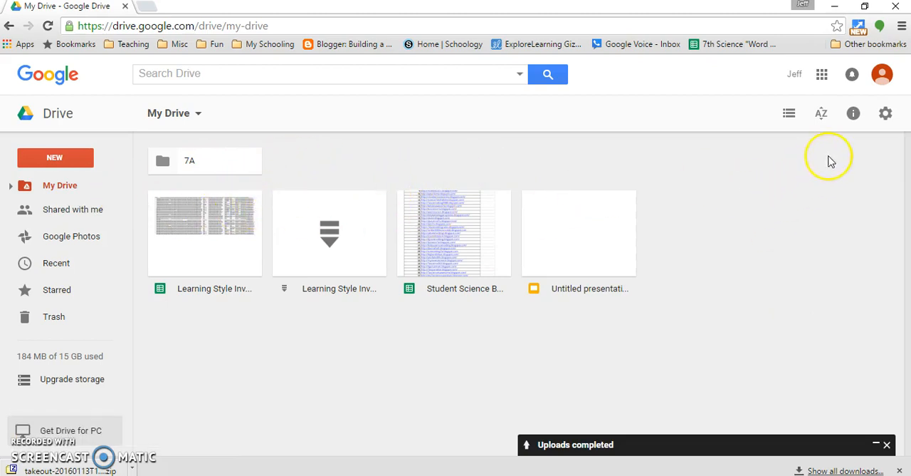
- Review the Drive setting for converting uploaded files to Google Docs editor format, and close the settings
left_click(886, 115)
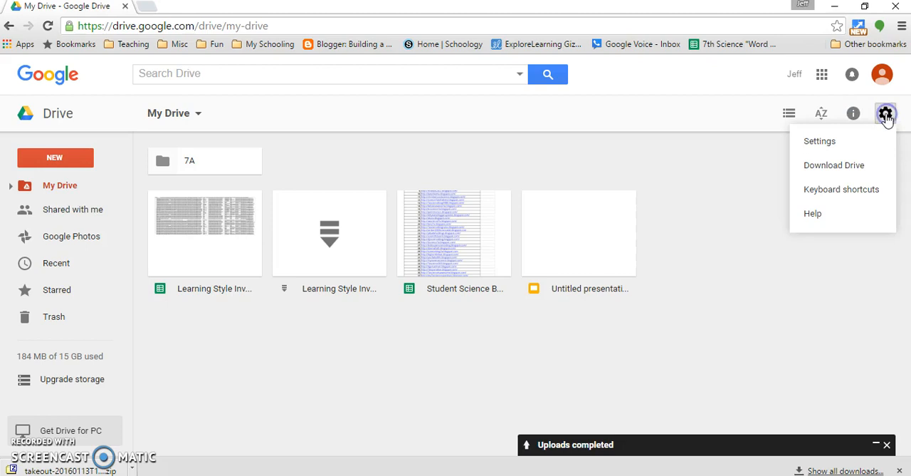
left_click(835, 140)
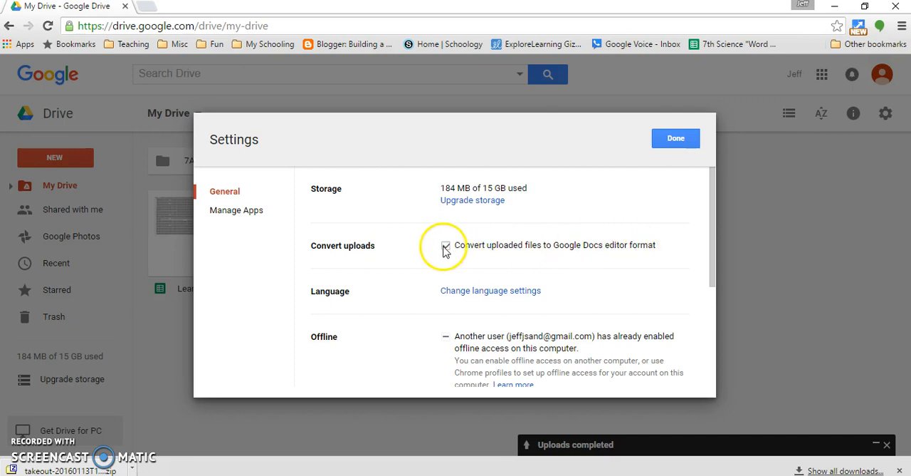
left_click(673, 138)
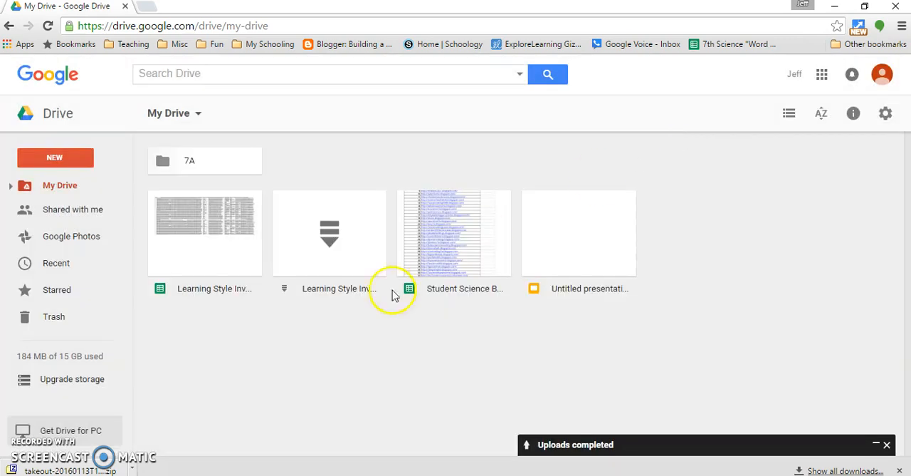